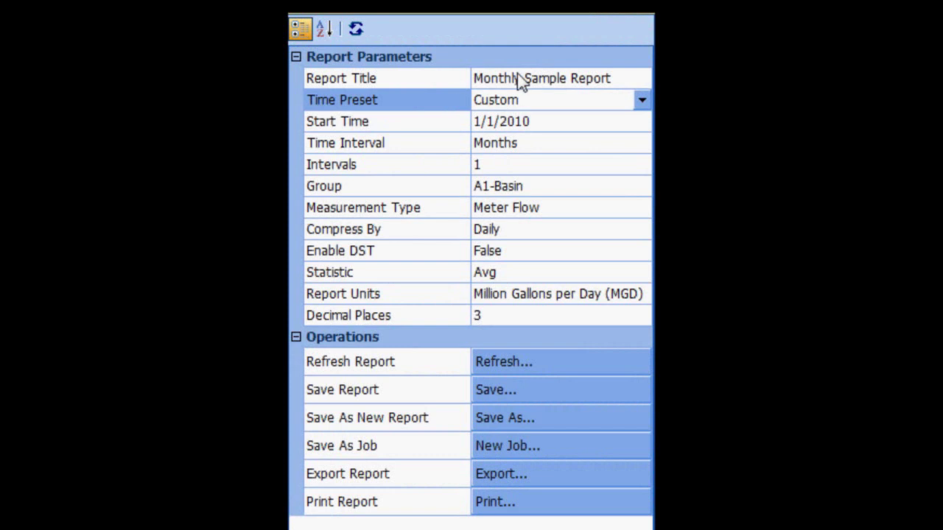
Change the report title from 'Monthly Sample Report' to 'Sample Monthly Report'.
click(520, 77)
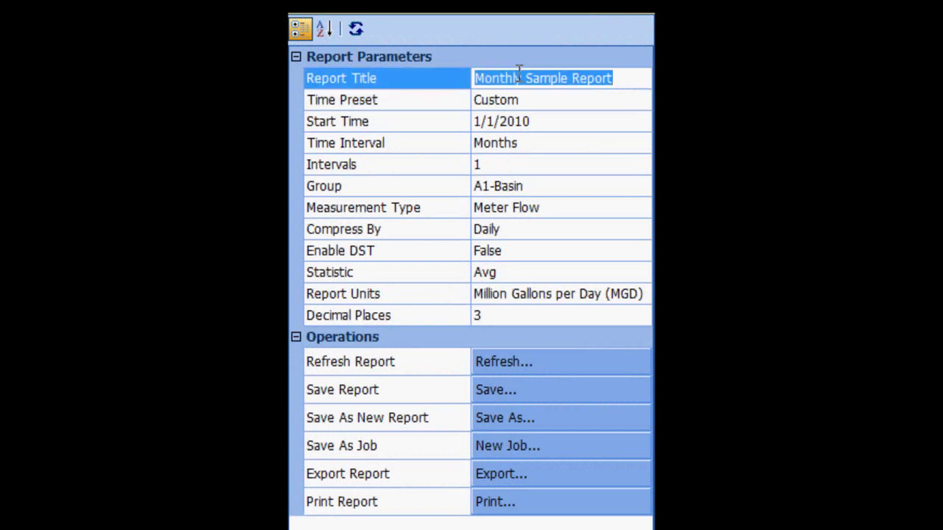
text(Sample )
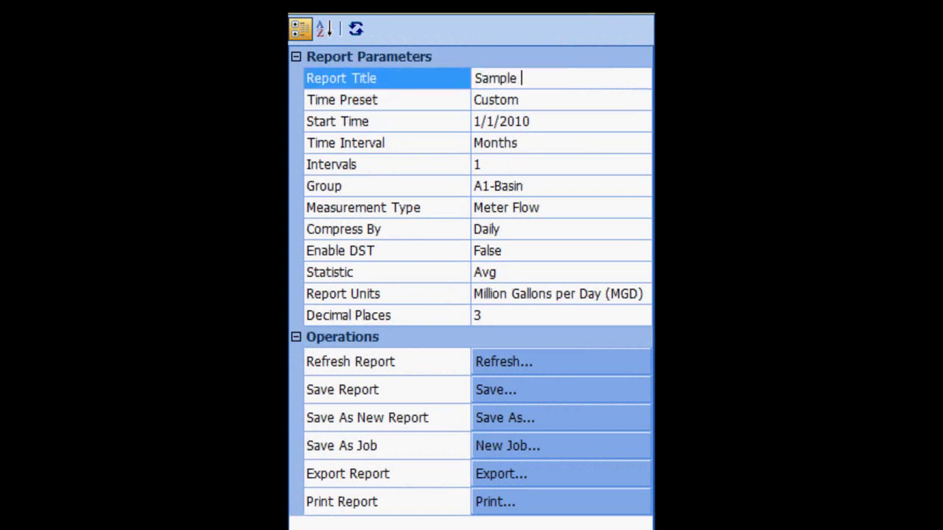
text(Monthly)
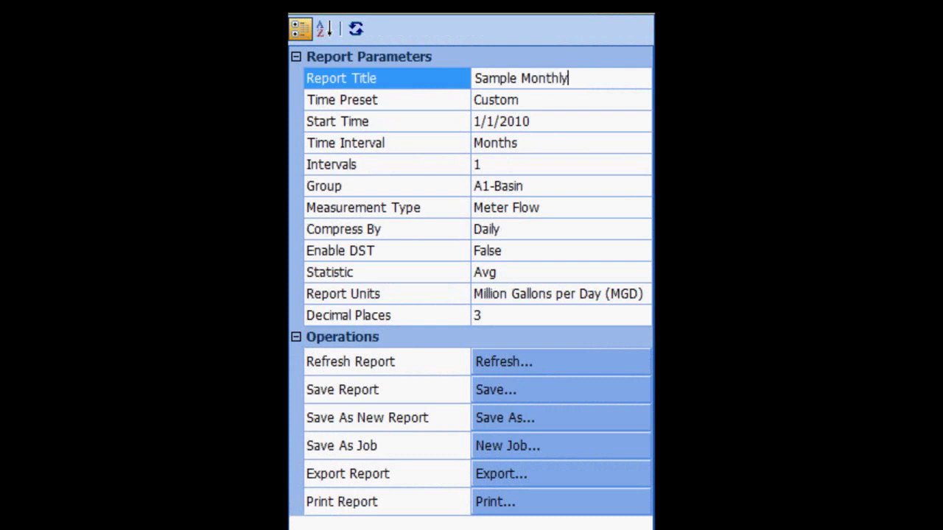
text( Report)
click(588, 94)
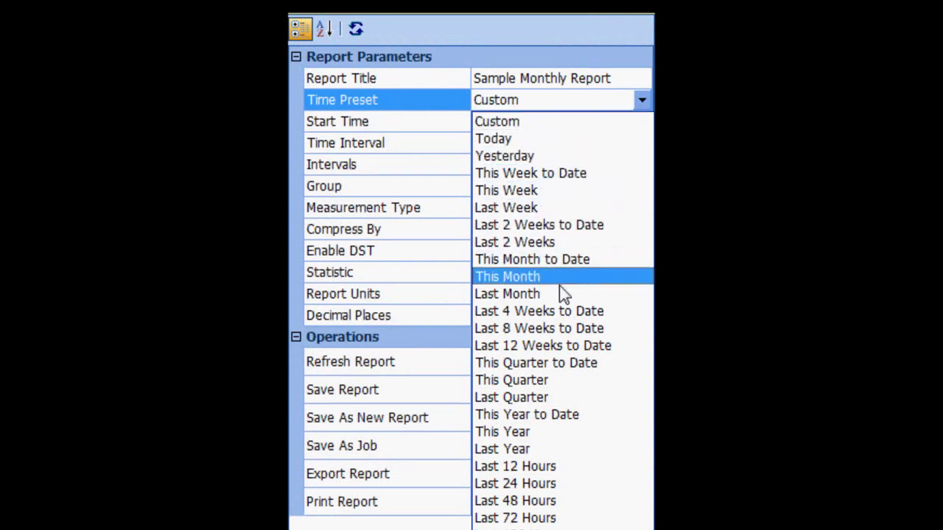
Keep the Custom preset, set Start Time to 10/1/2005, and keep Months as the interval.
click(561, 123)
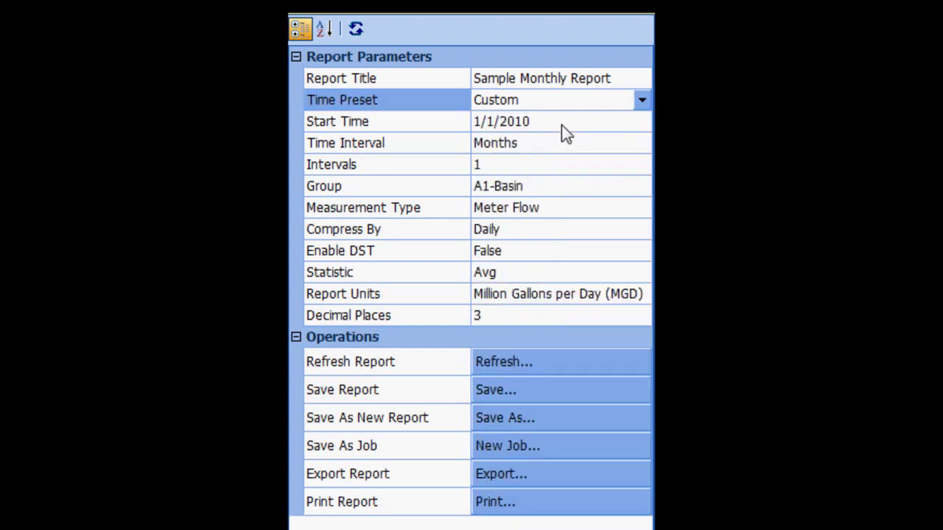
click(480, 124)
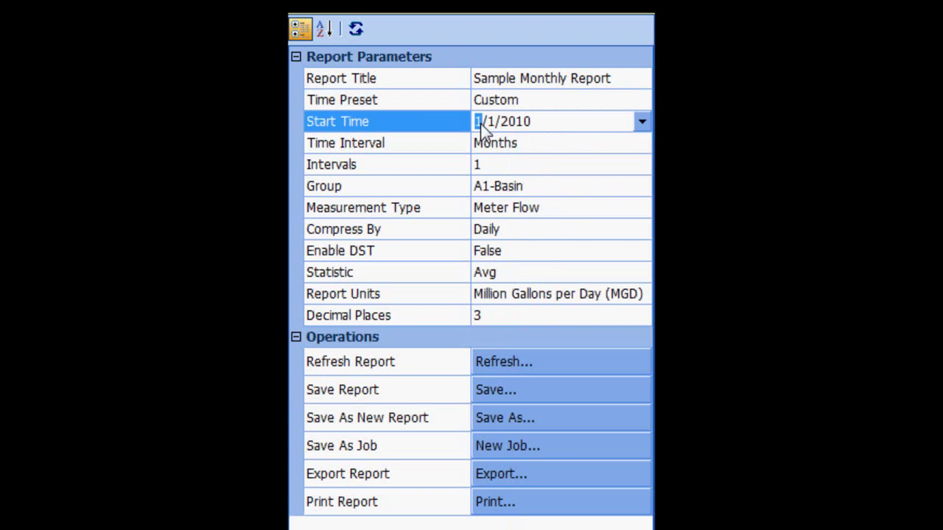
text(10)
key(Right)
key(Right)
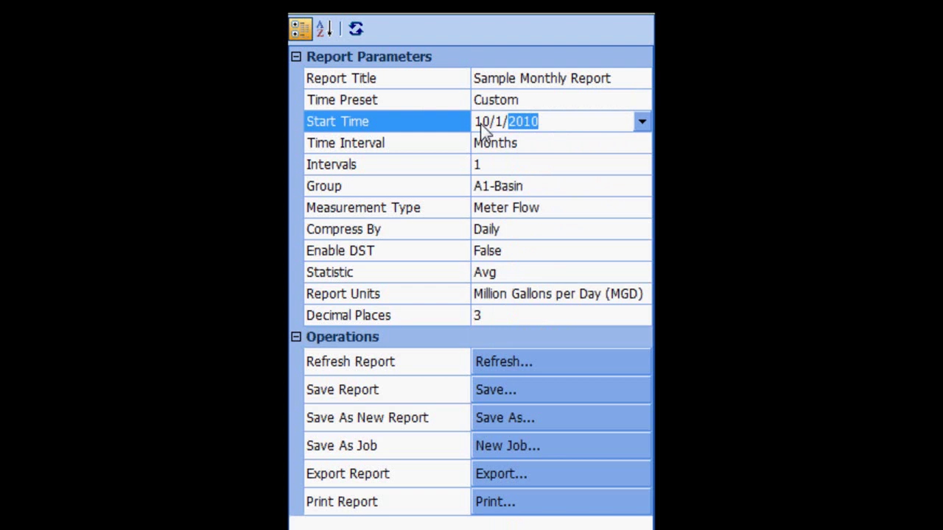
key(Down)
key(Down)
key(Down)
key(Down)
key(Down)
click(530, 144)
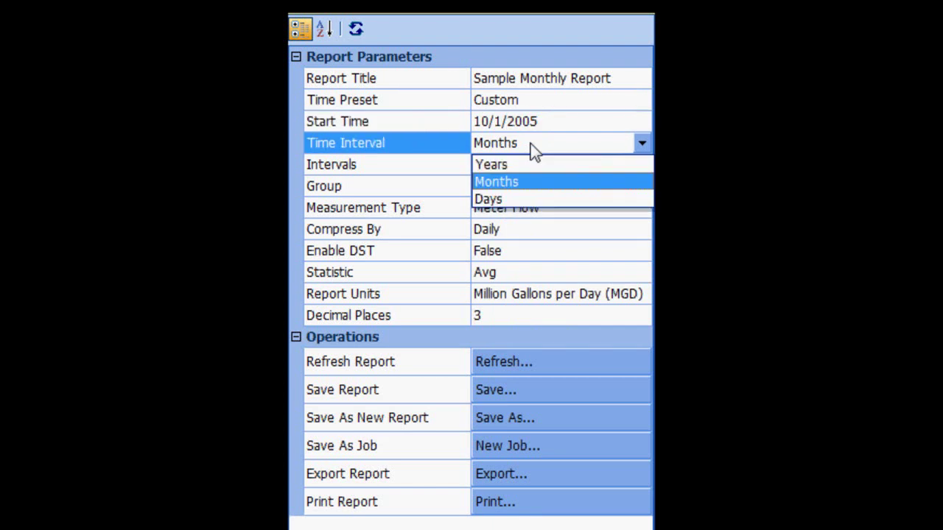
click(533, 183)
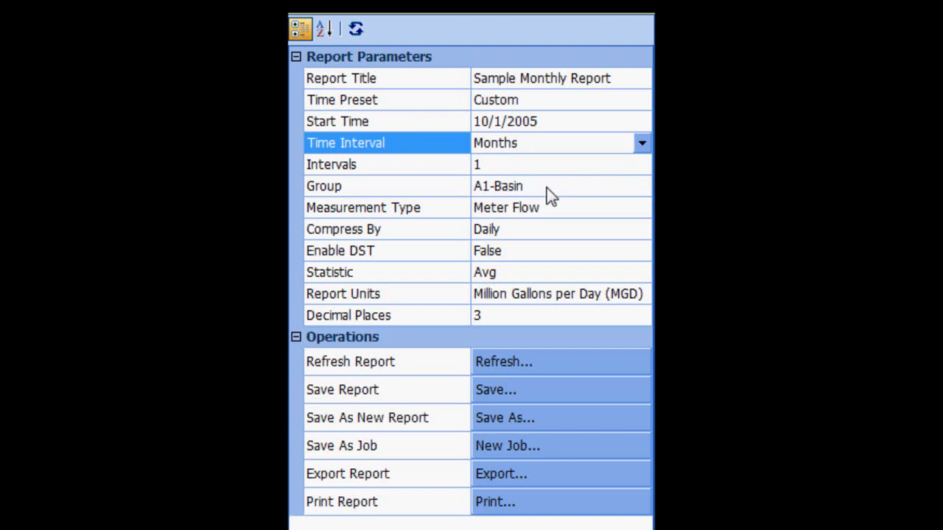
Confirm the data source: A1-Basin group, Meter Flow measurement and Daily compression.
click(561, 164)
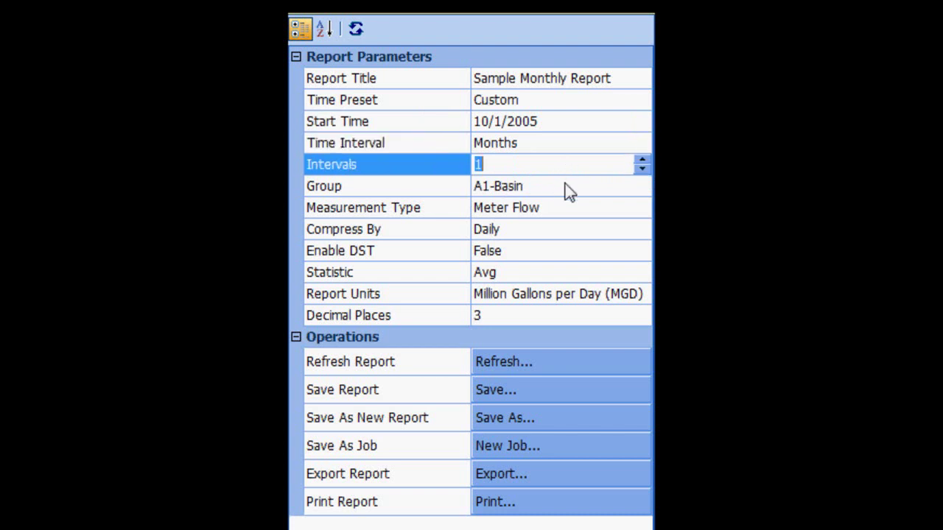
click(566, 186)
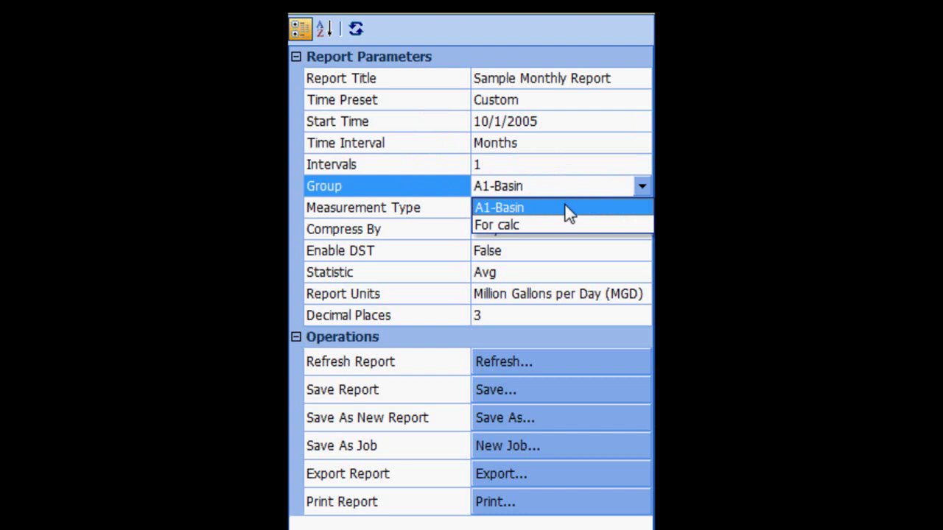
click(567, 209)
click(583, 213)
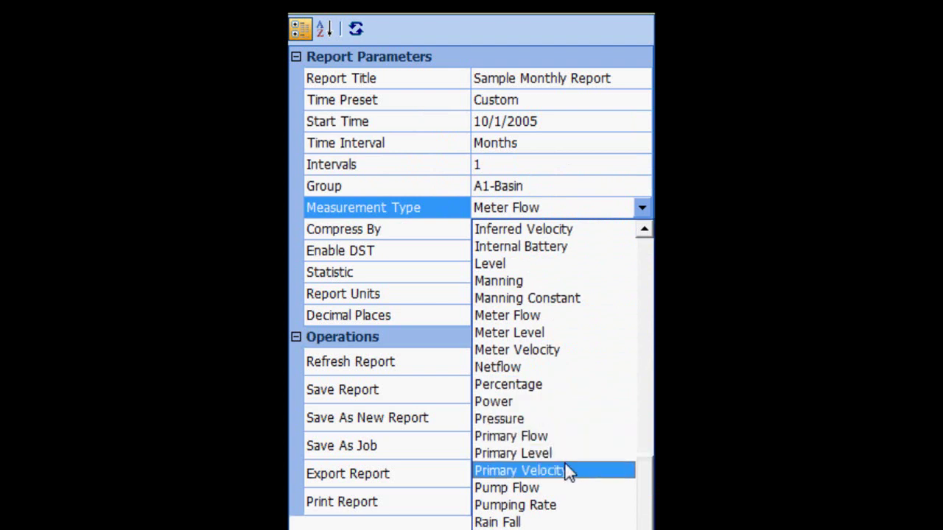
click(561, 319)
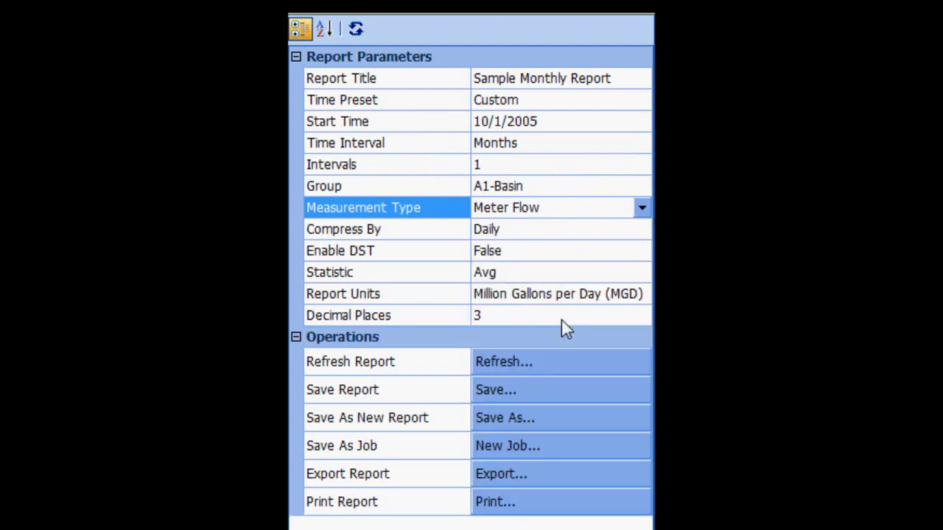
click(582, 227)
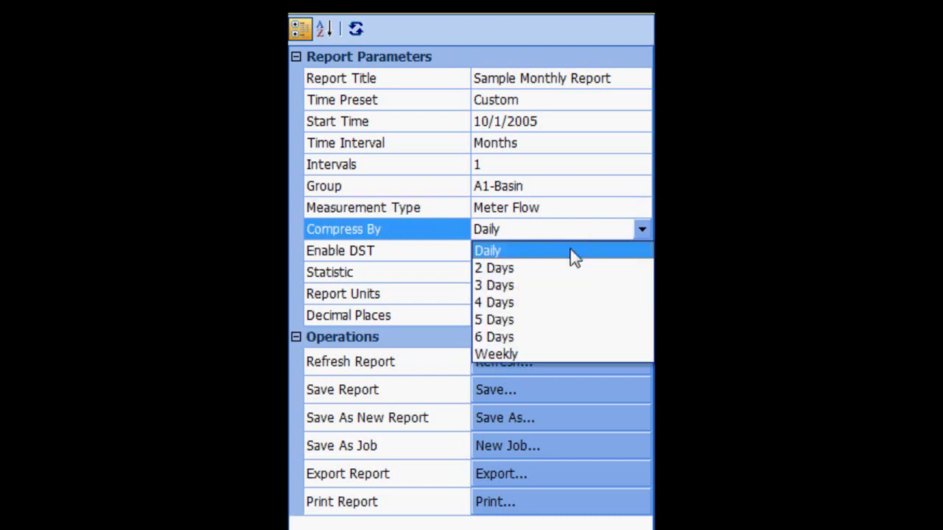
click(571, 250)
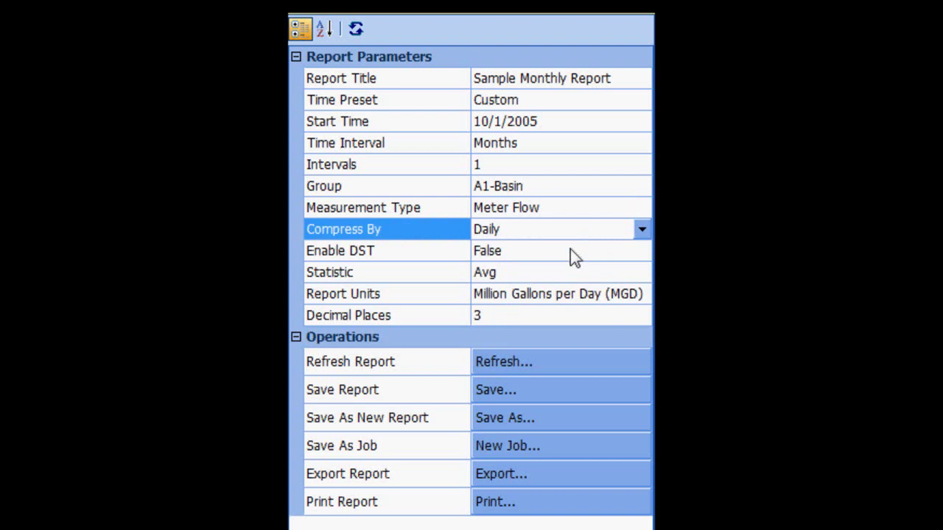
Leave DST disabled, keep the Avg statistic, choose MGD units and check 3 decimal places.
click(570, 249)
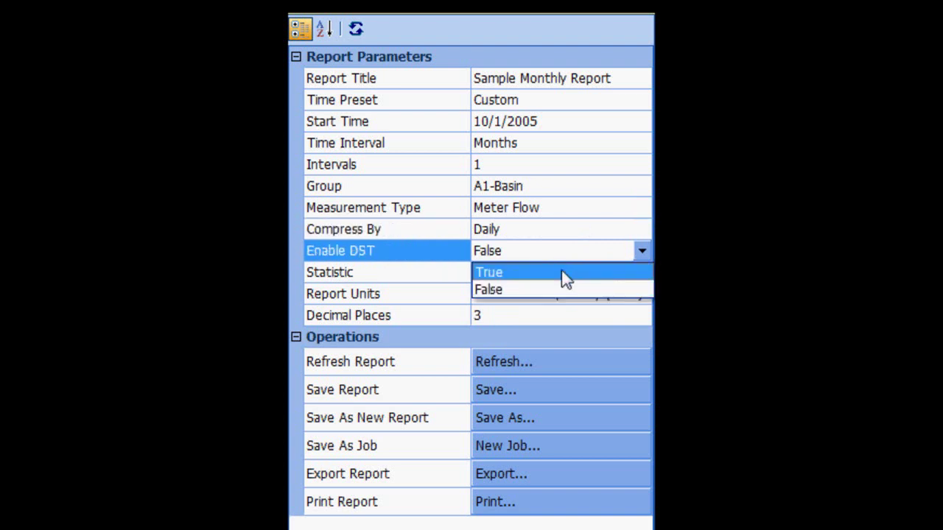
click(559, 288)
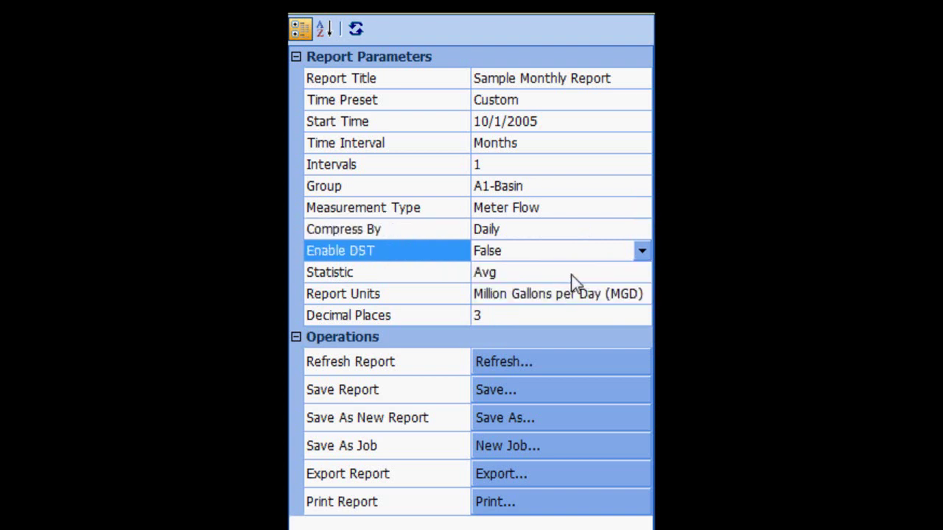
click(571, 282)
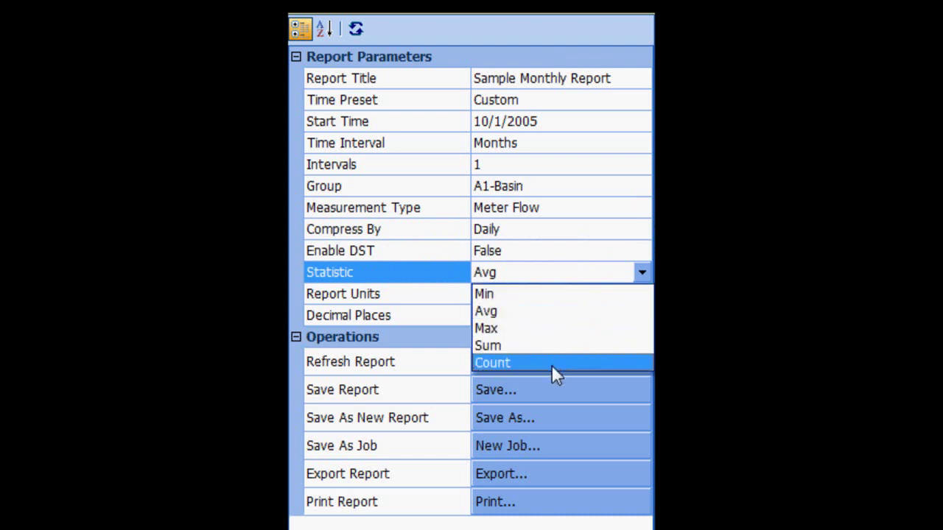
click(569, 315)
click(584, 296)
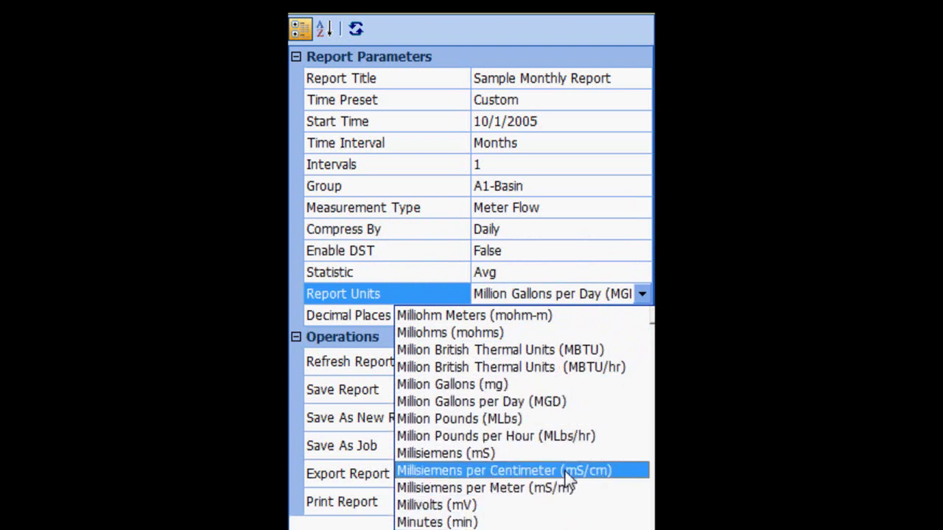
click(579, 402)
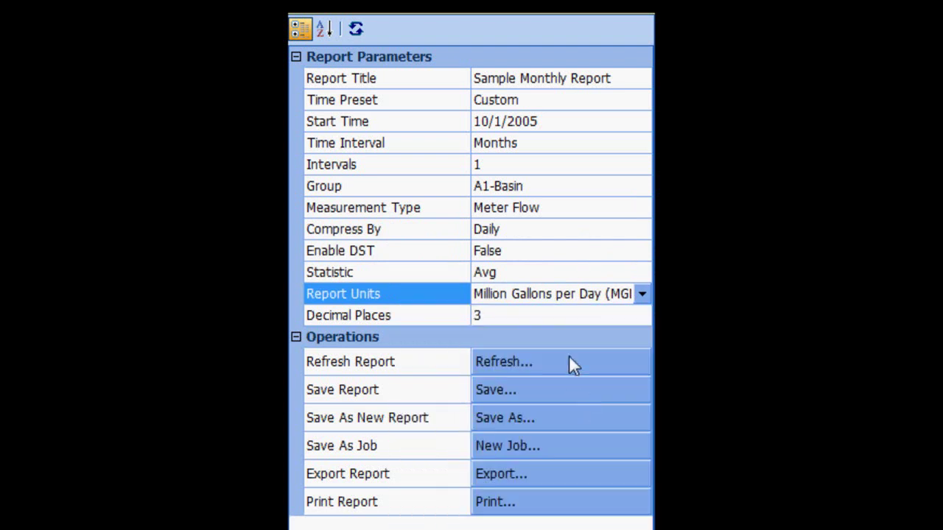
click(573, 318)
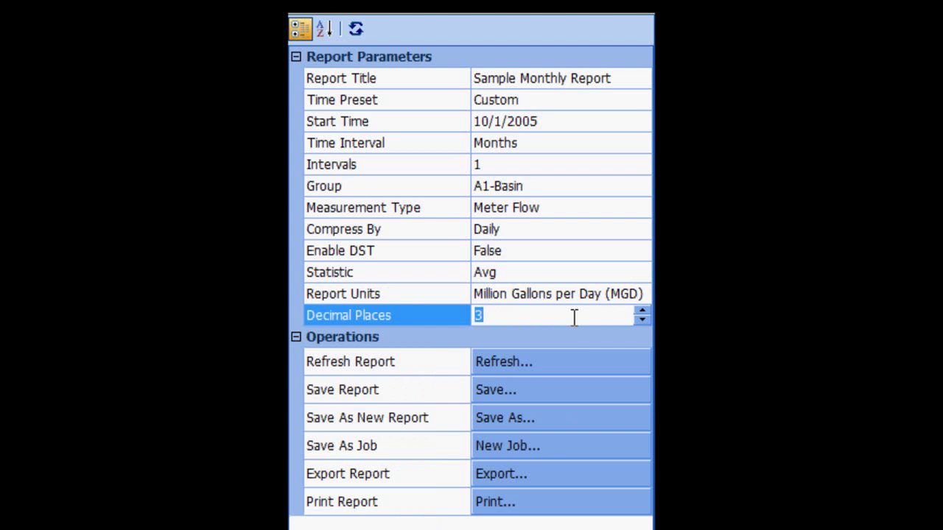
Refresh the report to show October 2005 daily MGD flows for three A1-Basin meters.
click(557, 365)
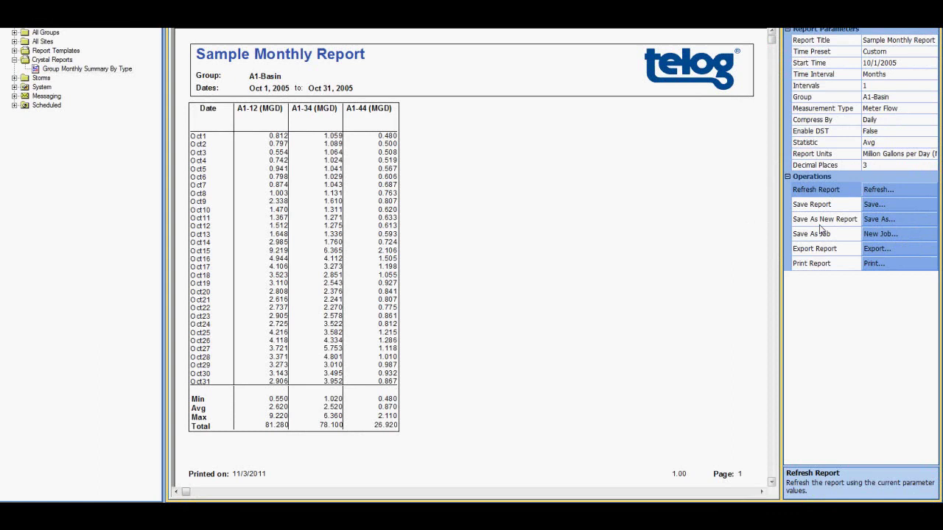
Save the report as a new Crystal Report named 'Sample Monthly Report'.
click(904, 218)
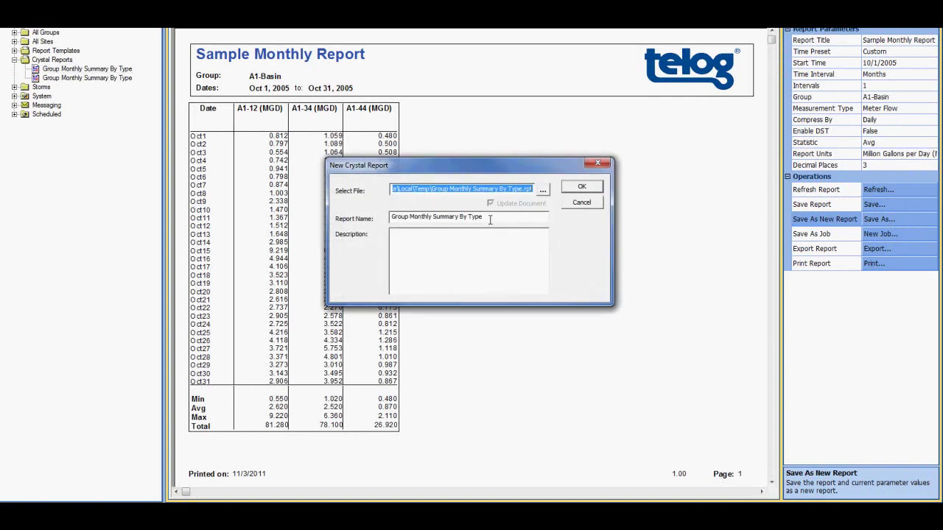
drag(489, 219, 390, 219)
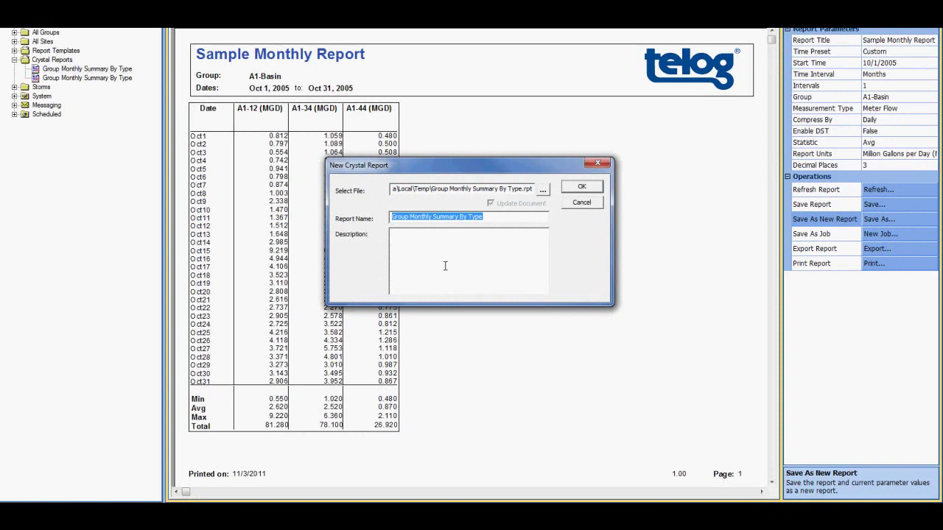
text(Sample)
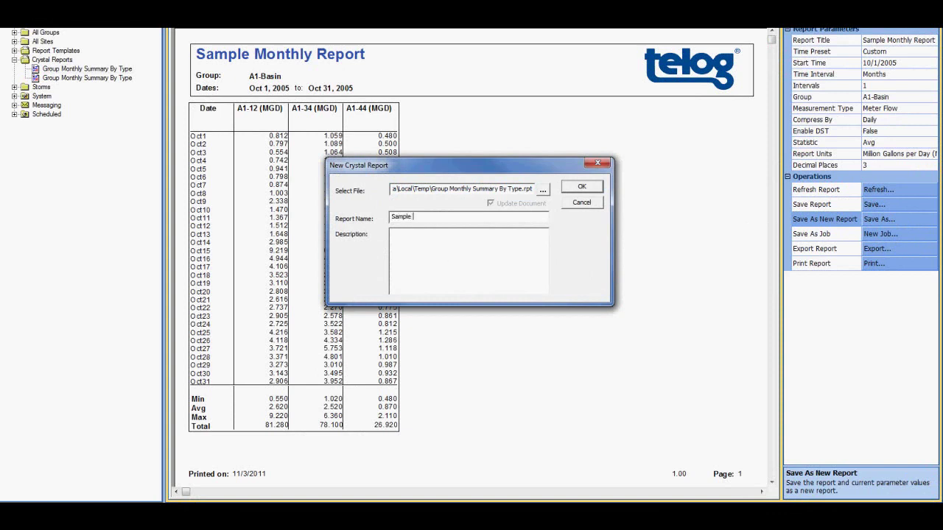
text( Monthly Report)
click(581, 188)
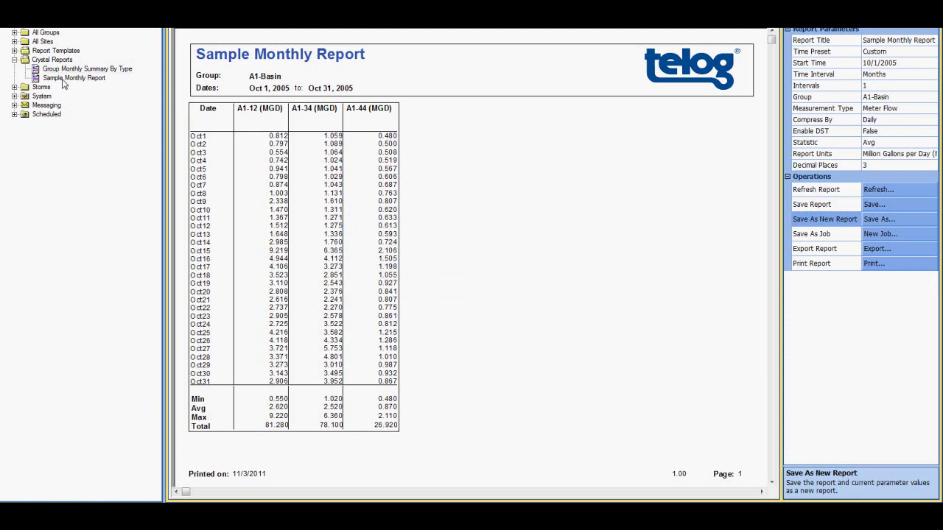
Open the saved 'Sample Monthly Report' from the Crystal Reports folder.
double_click(64, 79)
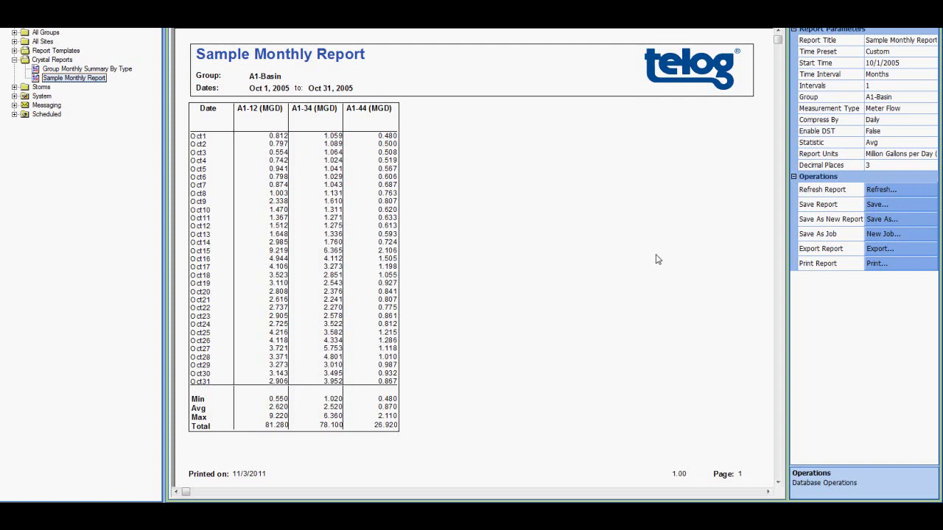
Export the report as an Adobe Acrobat (PDF) disk file named 'Sample Monthly Report'.
click(908, 254)
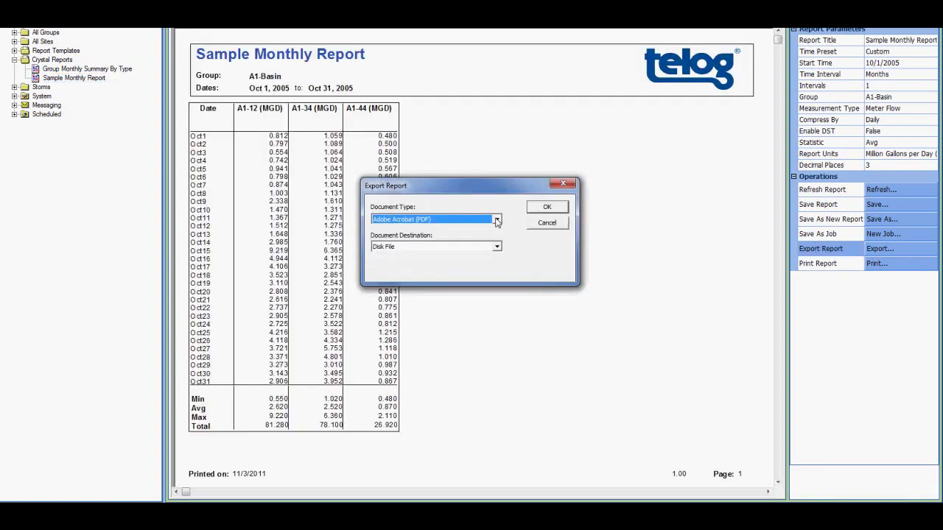
click(497, 221)
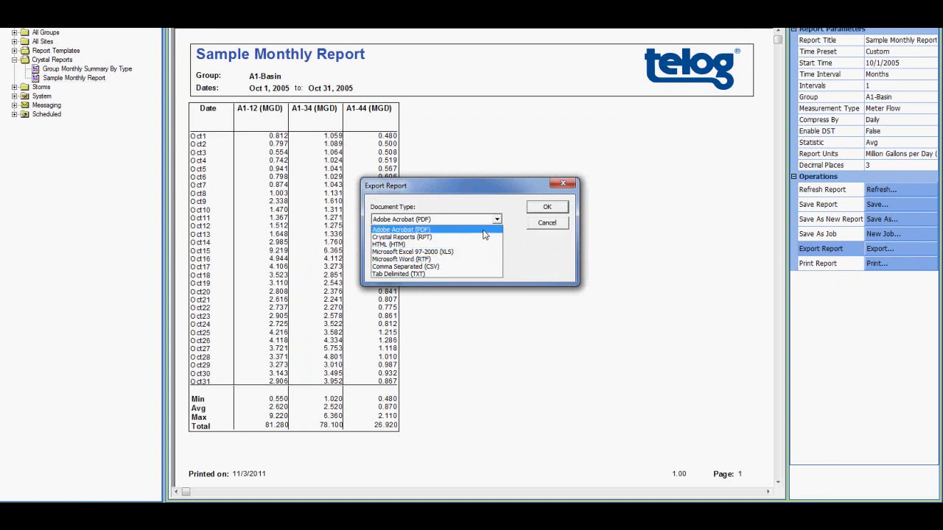
click(485, 235)
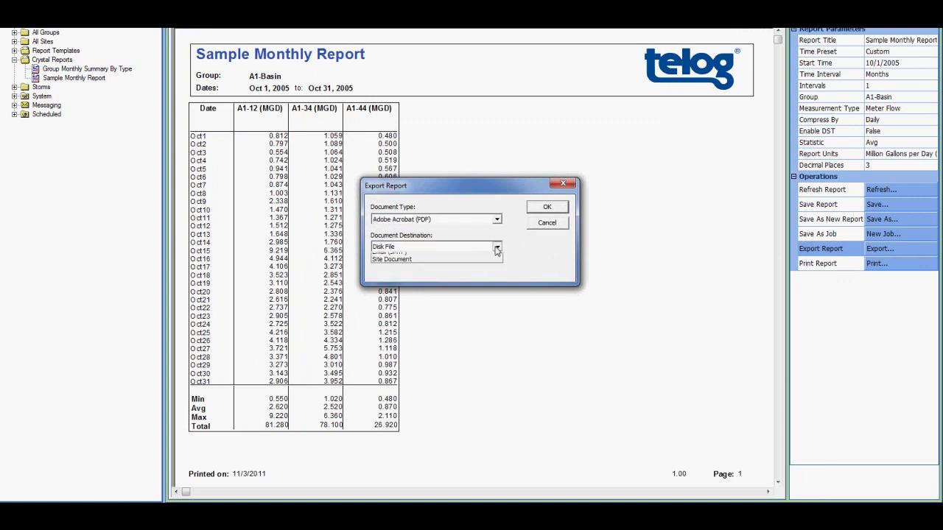
click(496, 248)
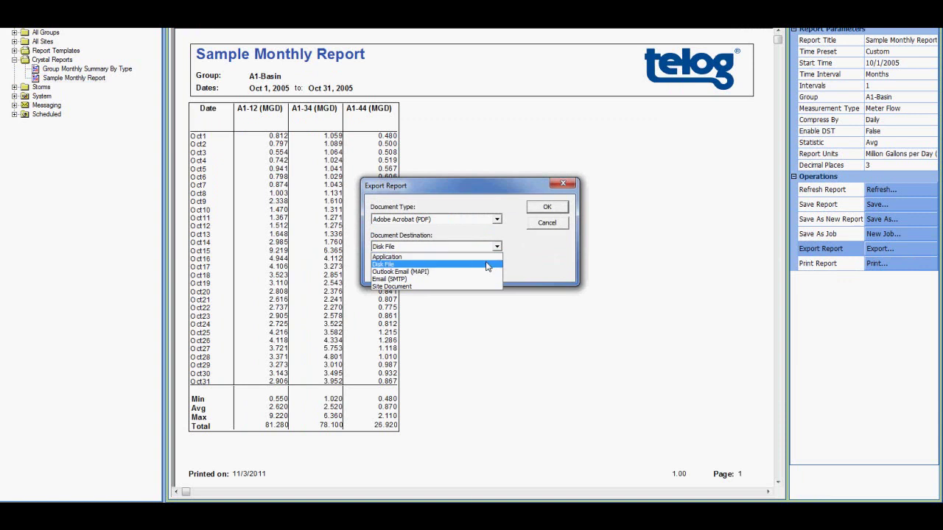
click(490, 265)
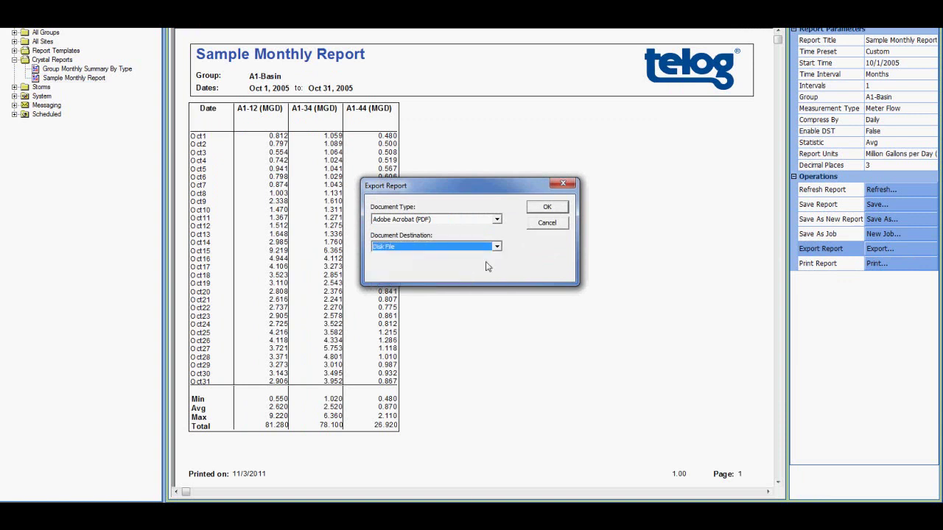
click(547, 207)
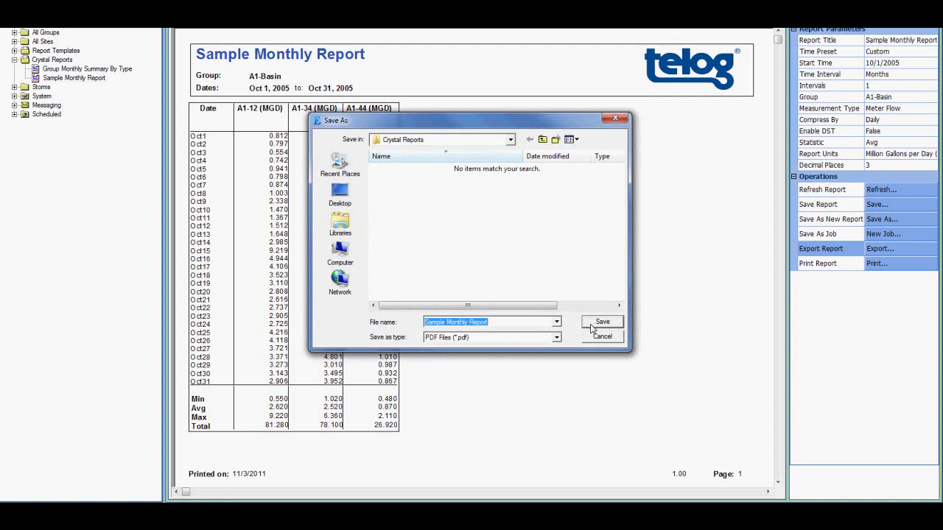
click(601, 323)
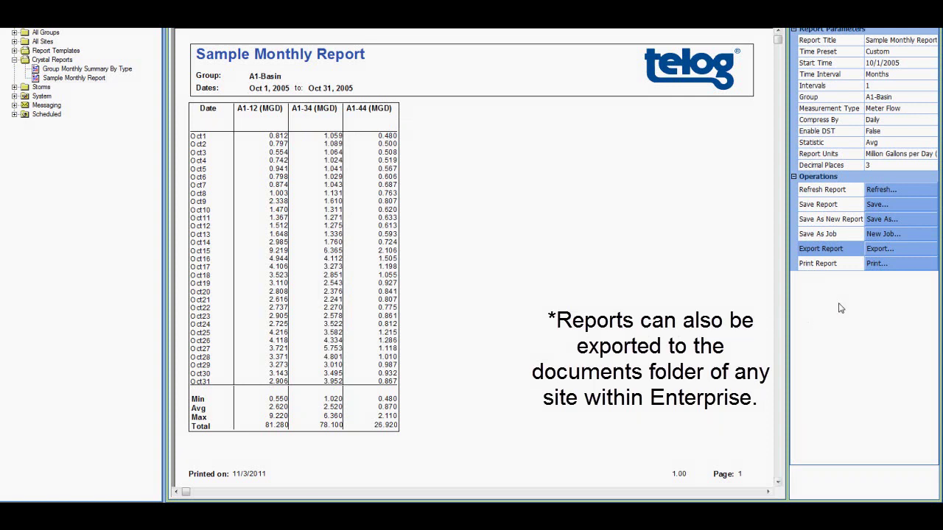
Print all pages, one copy, to the WorkCentre 7232 PCL6 printer.
click(896, 270)
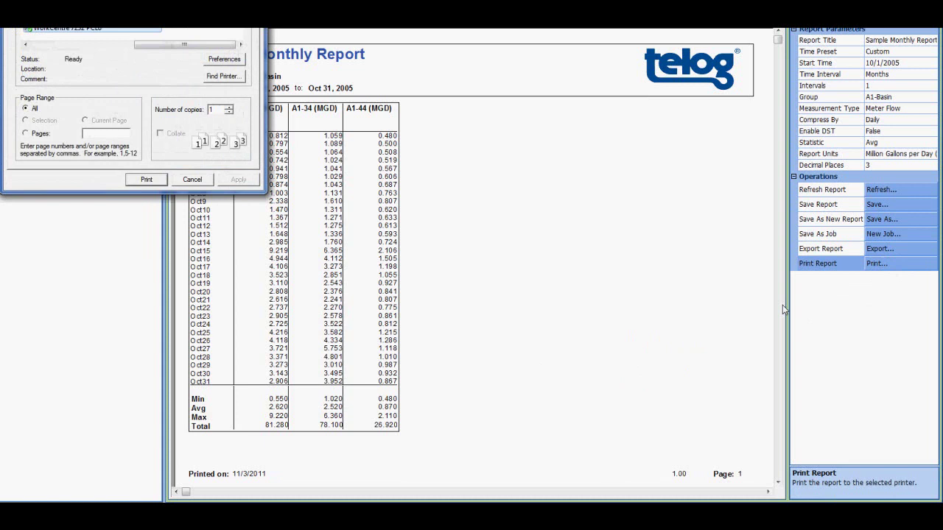
drag(126, 0, 389, 139)
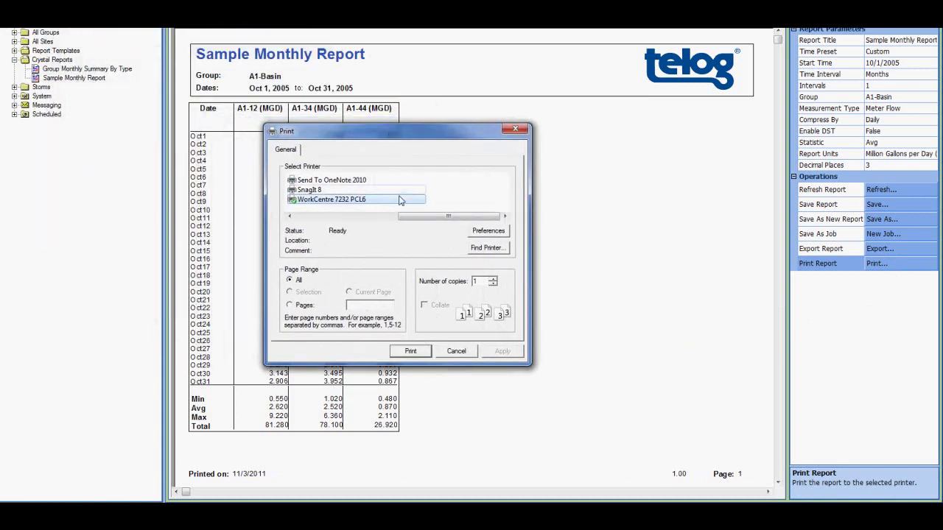
click(407, 354)
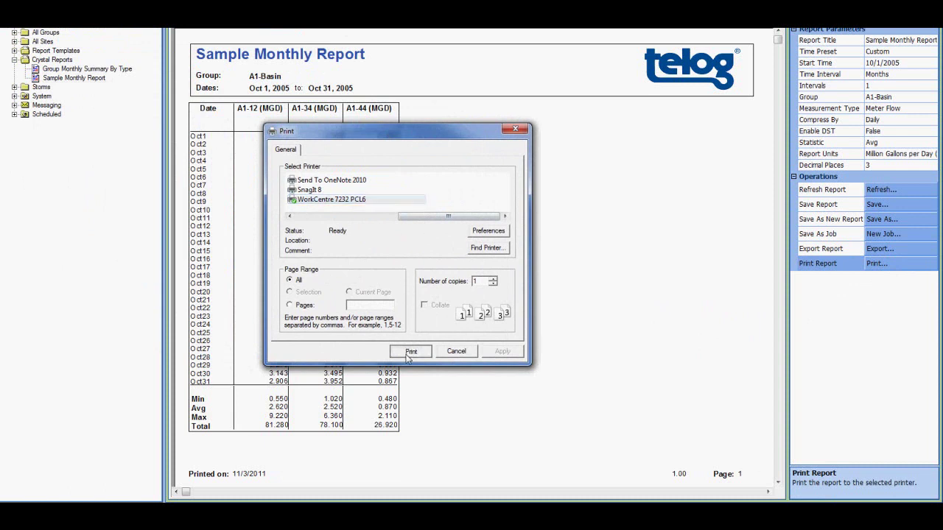